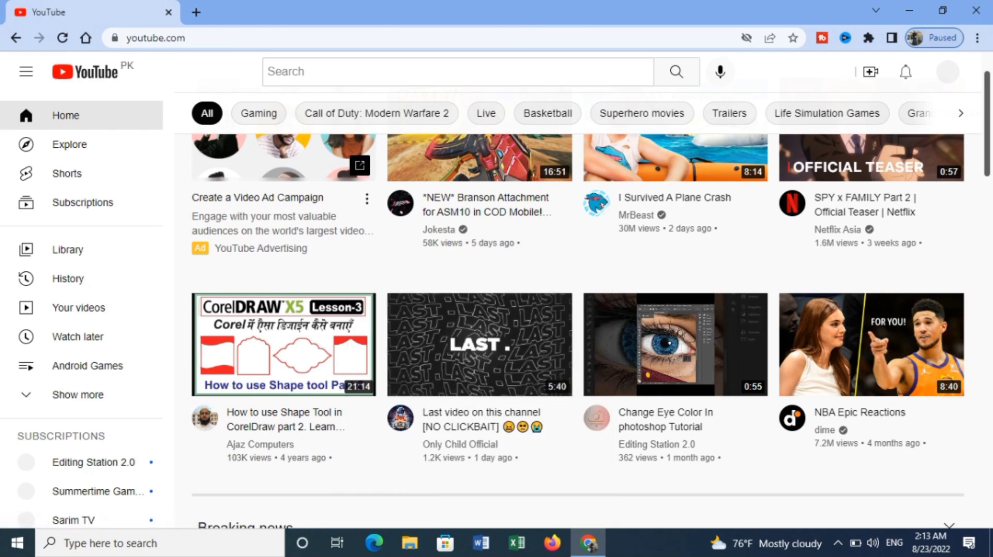
# - Open YouTube Studio for the signed-in channel and look through the channel dashboard
pyautogui.scroll(1, 673, 233)
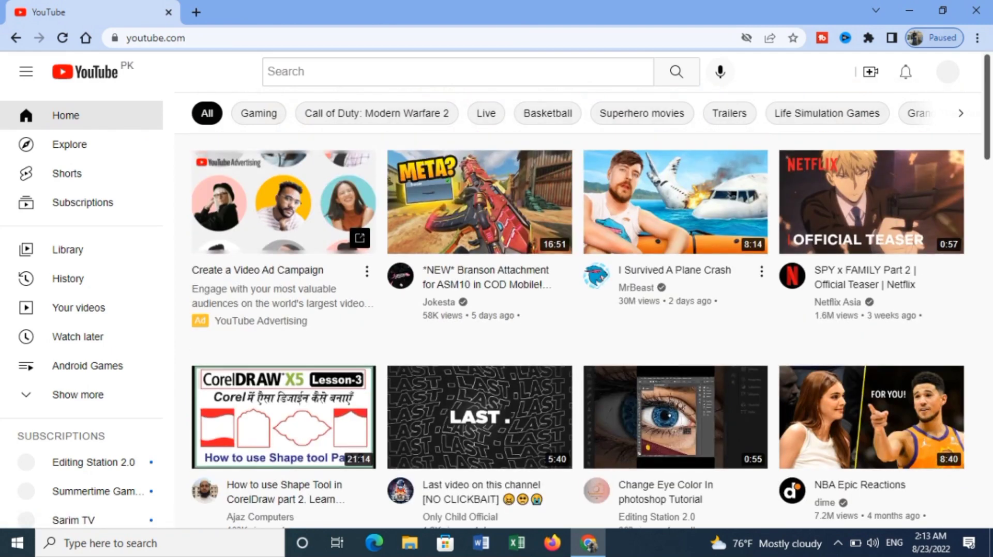
pyautogui.click(948, 71)
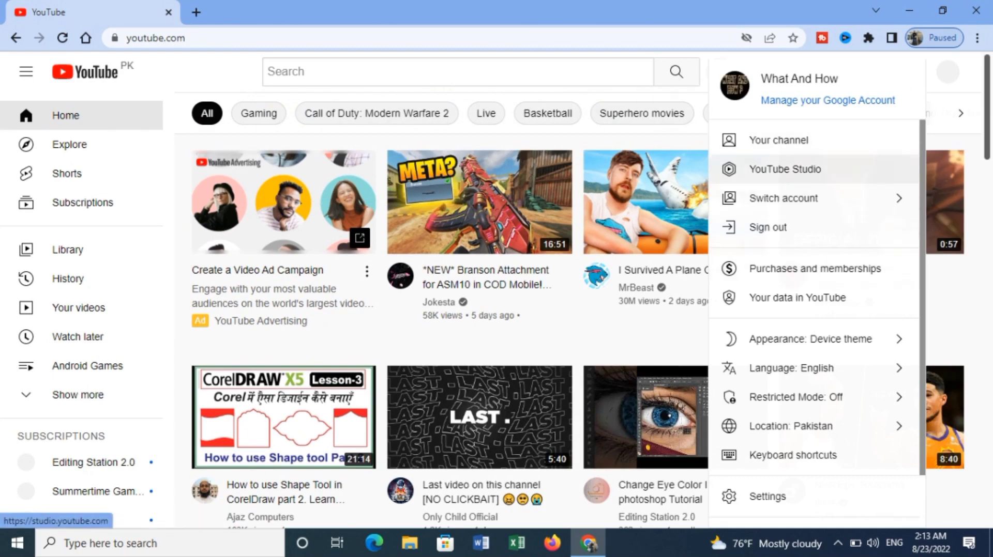
pyautogui.click(785, 169)
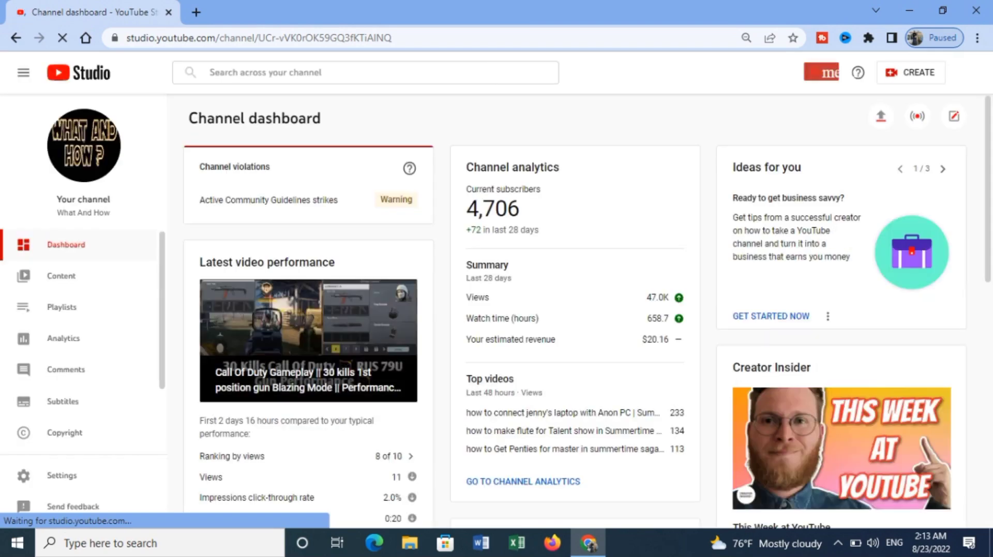
pyautogui.scroll(-10, 228, 302)
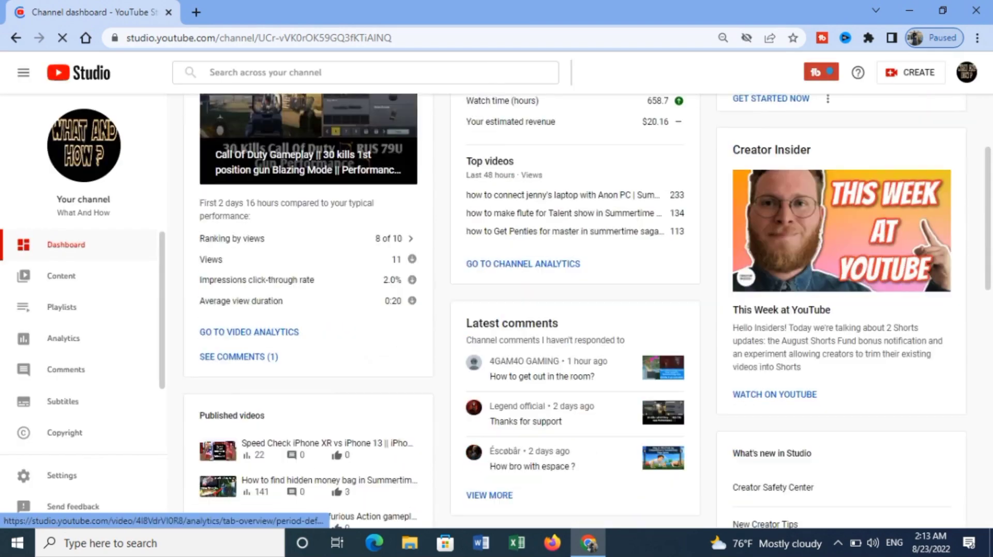
pyautogui.scroll(-4, 228, 301)
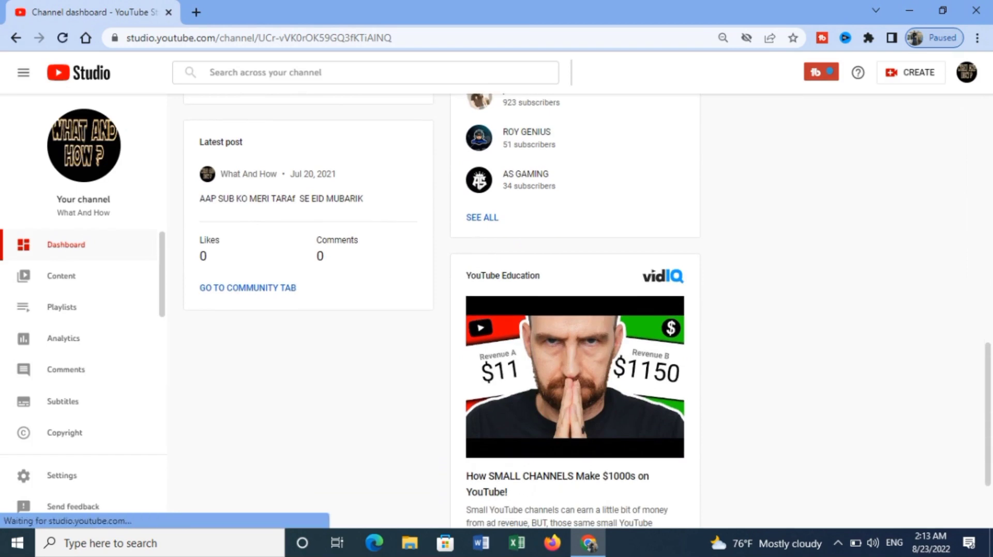
pyautogui.scroll(-2, 574, 319)
pyautogui.scroll(4, 575, 320)
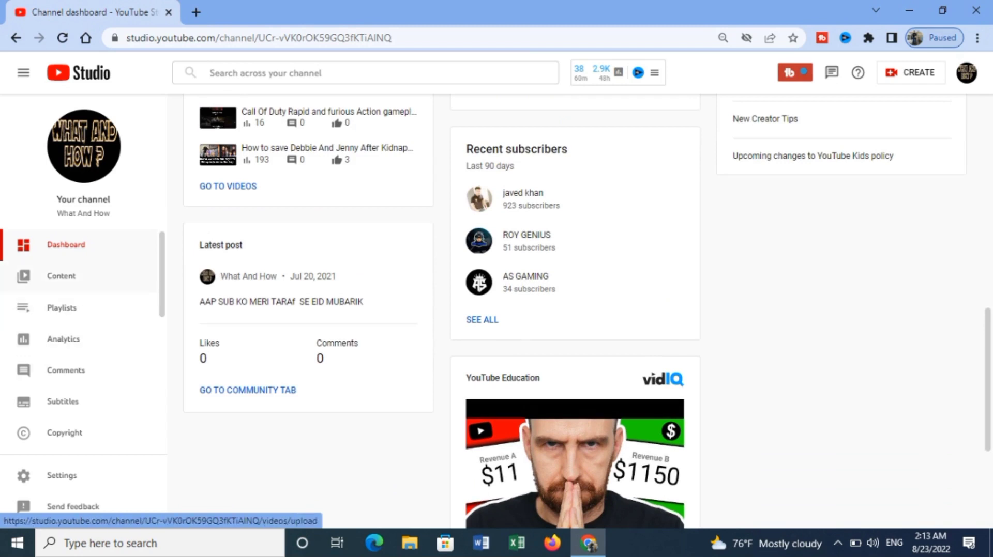
# - Open the channel's content list and look over the published videos
pyautogui.click(61, 275)
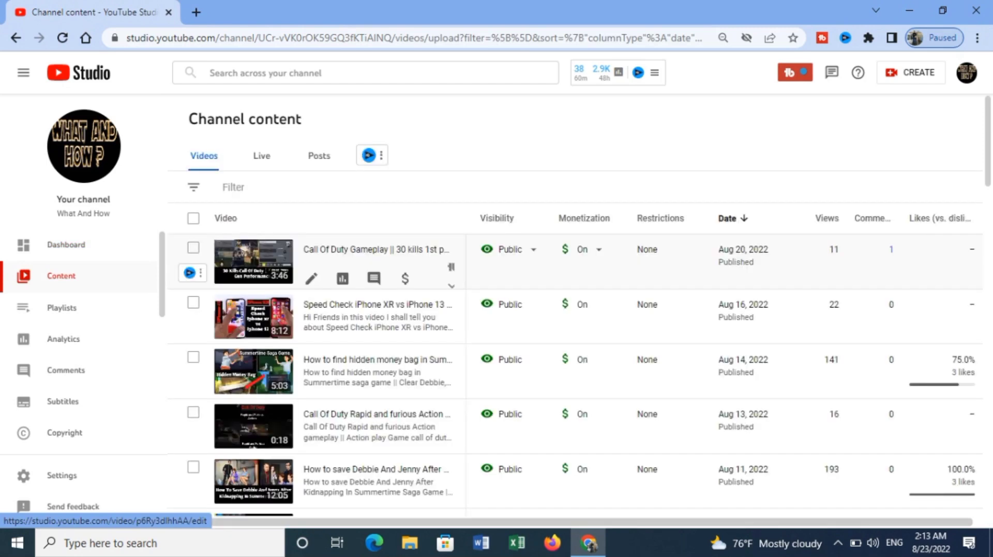
pyautogui.scroll(-3, 574, 310)
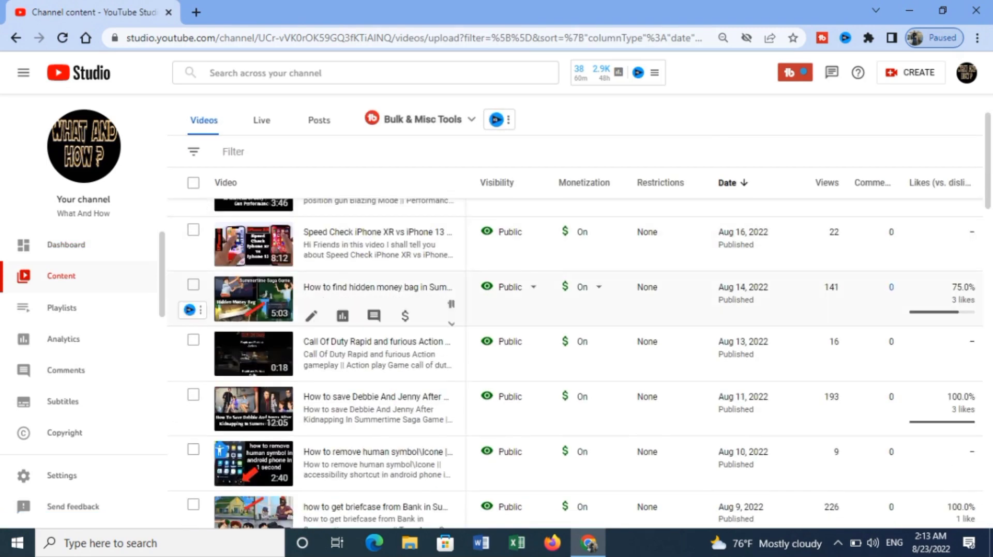
pyautogui.scroll(4, 574, 362)
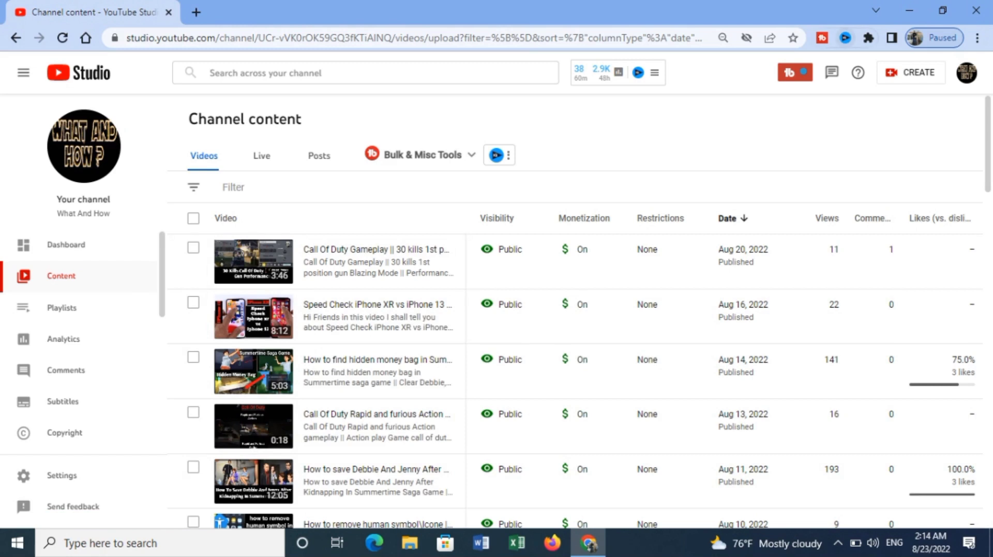
# - Switch to the vidIQ web dashboard through its browser extension and open the plans in the account settings
pyautogui.click(845, 38)
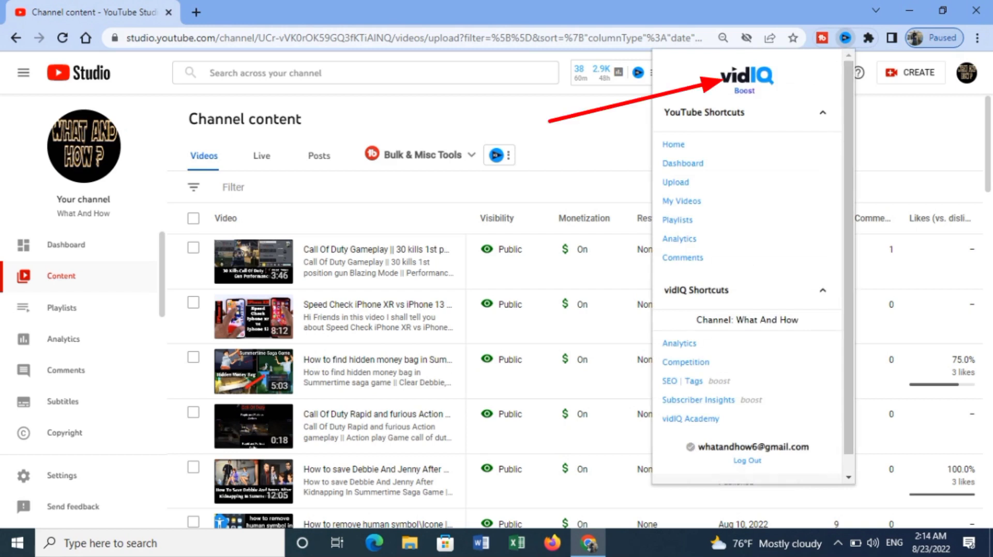
pyautogui.click(746, 76)
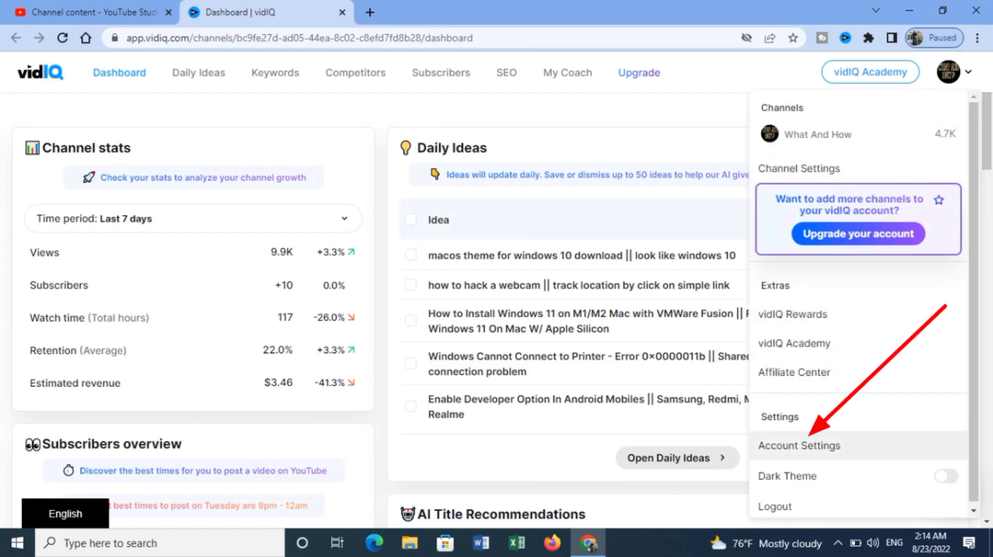
pyautogui.click(798, 446)
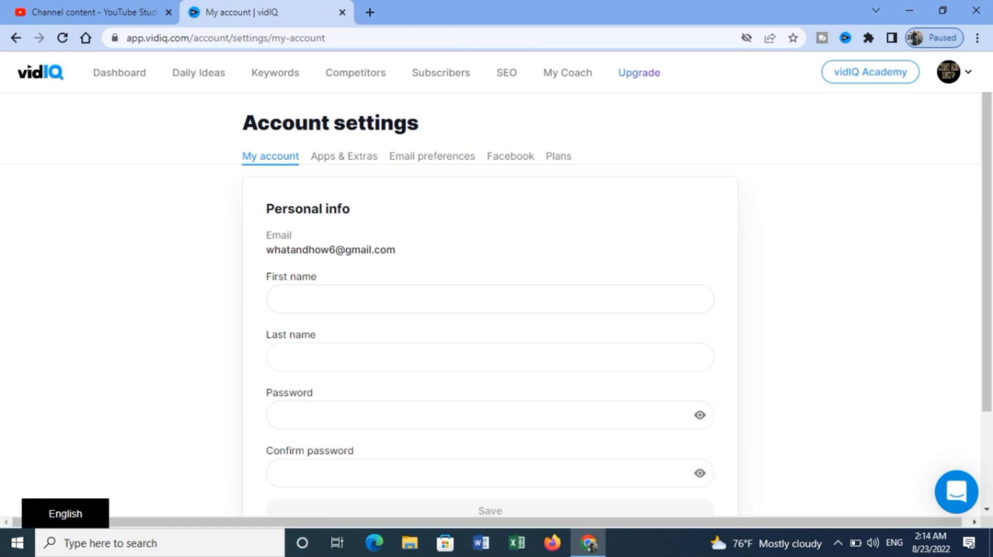
pyautogui.click(558, 156)
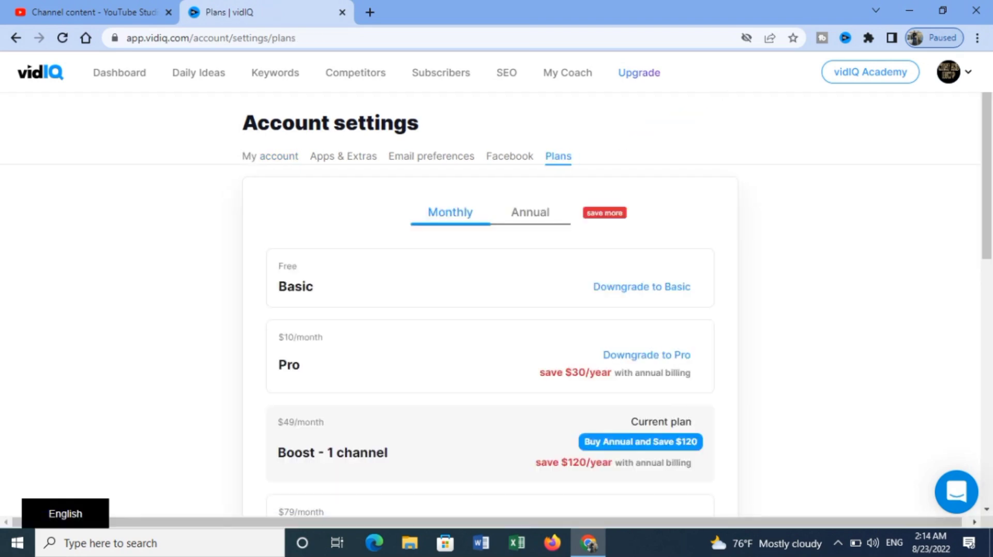
# - Request the downgrade from Boost to the free Basic plan and agree to disable the Boost features
pyautogui.scroll(-1, 616, 302)
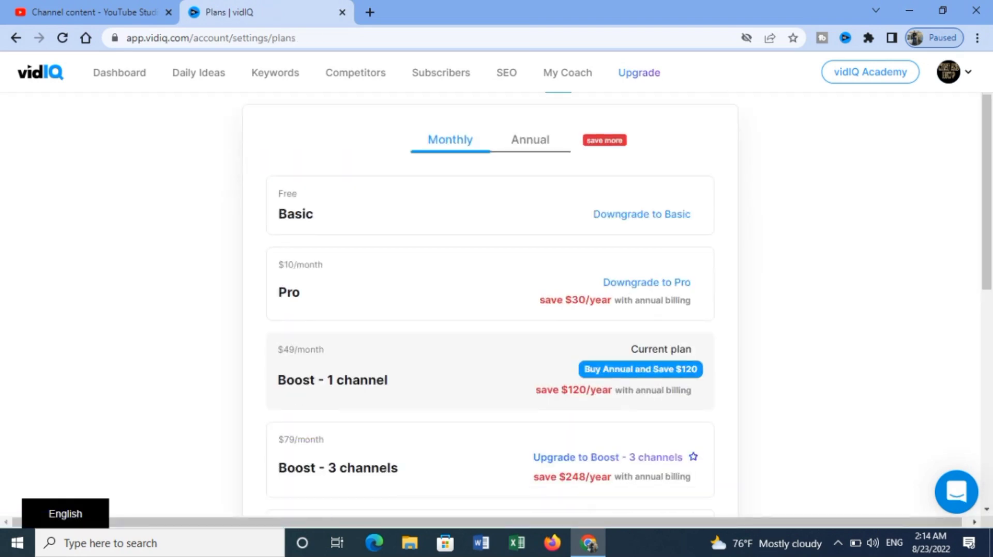
pyautogui.scroll(-2, 490, 305)
pyautogui.scroll(2, 491, 305)
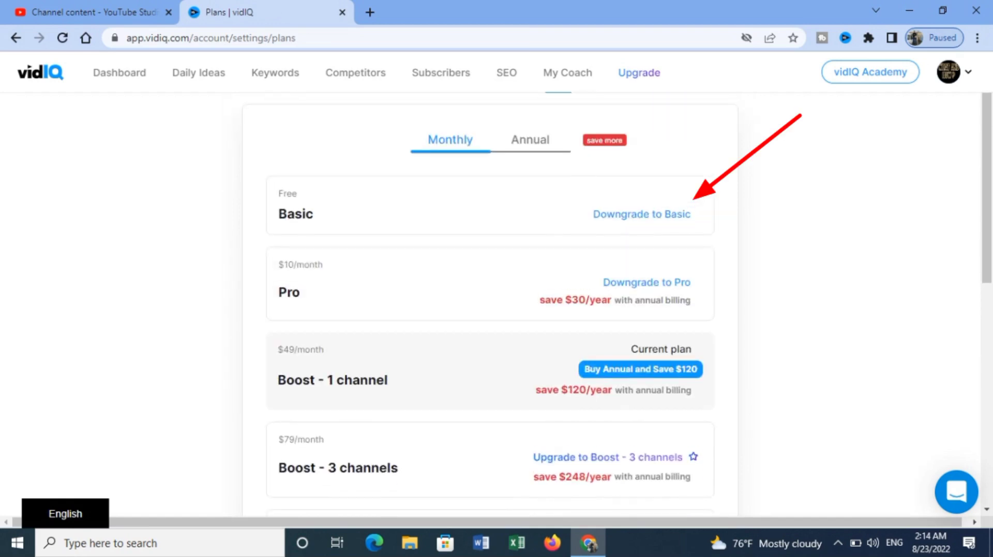
pyautogui.scroll(-1, 490, 305)
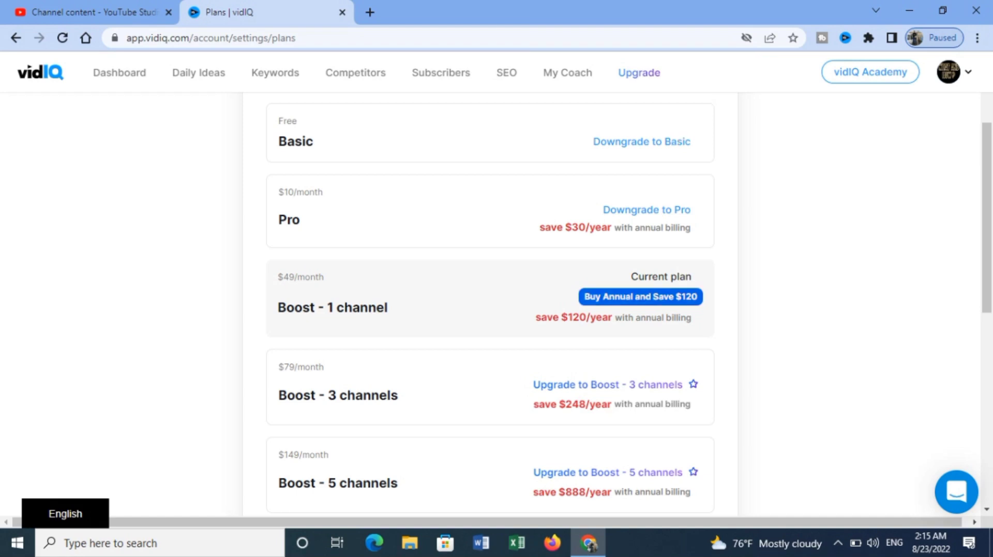
pyautogui.scroll(2, 489, 305)
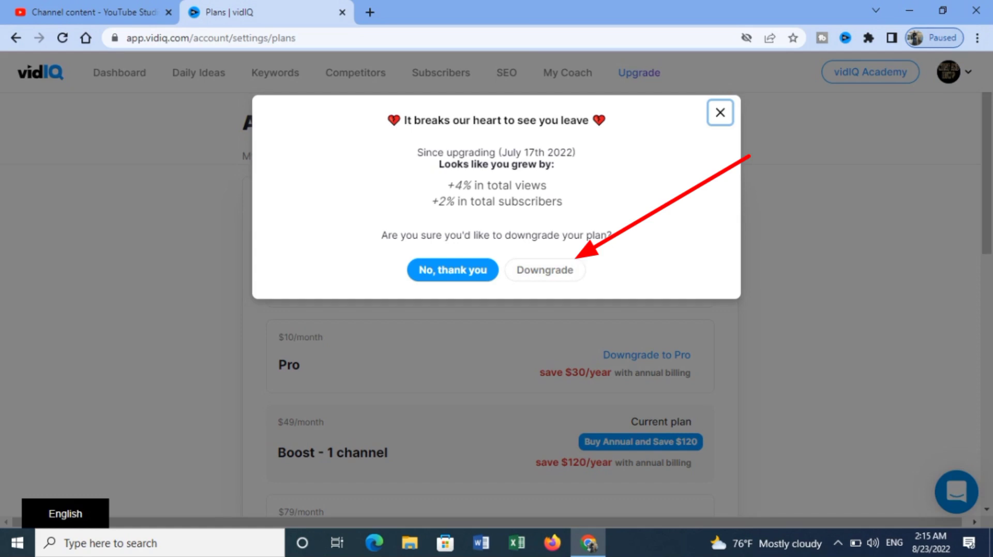
pyautogui.click(545, 270)
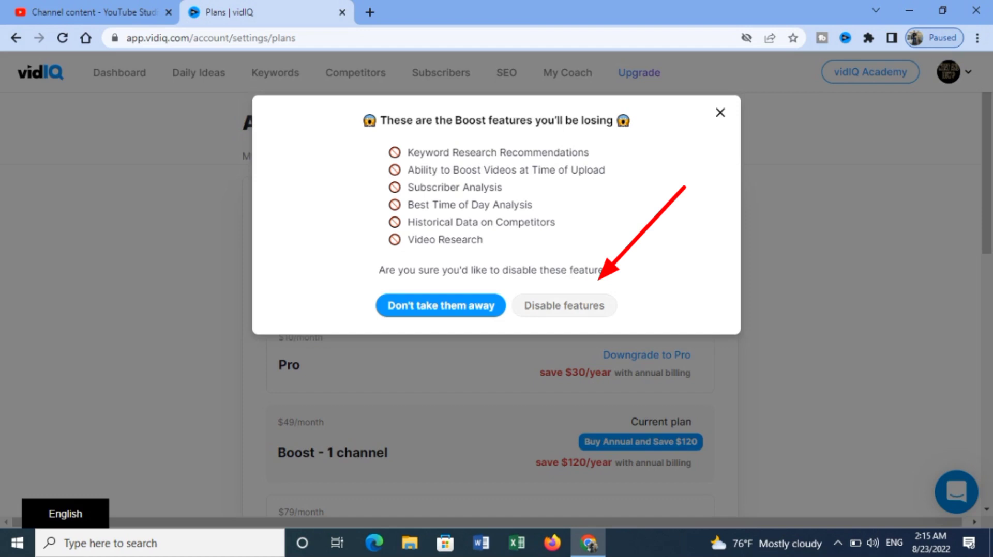
pyautogui.click(564, 306)
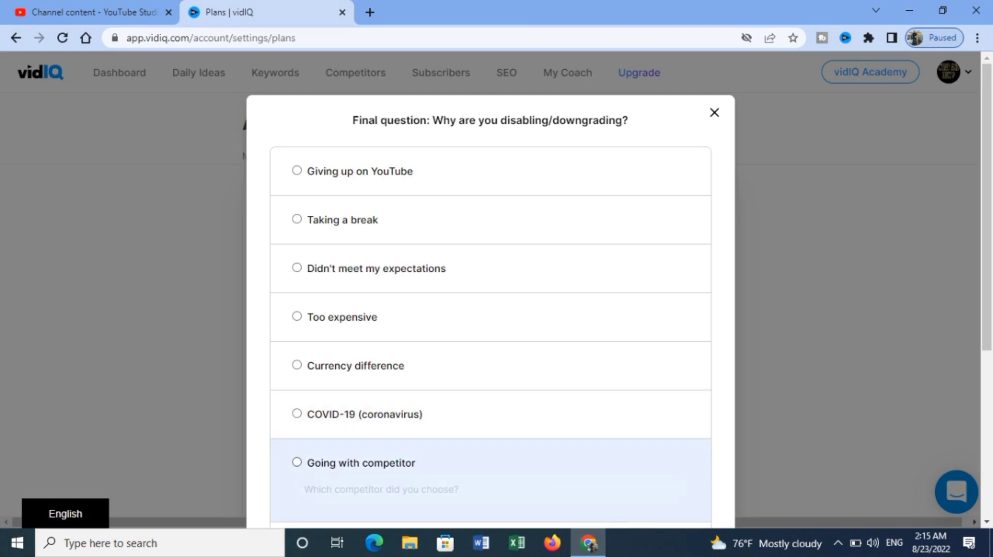
# - Disable the plan with Other as the reason and dismiss the cancellation notices, keeping the cancellation scheduled
pyautogui.scroll(-3, 490, 419)
pyautogui.scroll(-3, 491, 404)
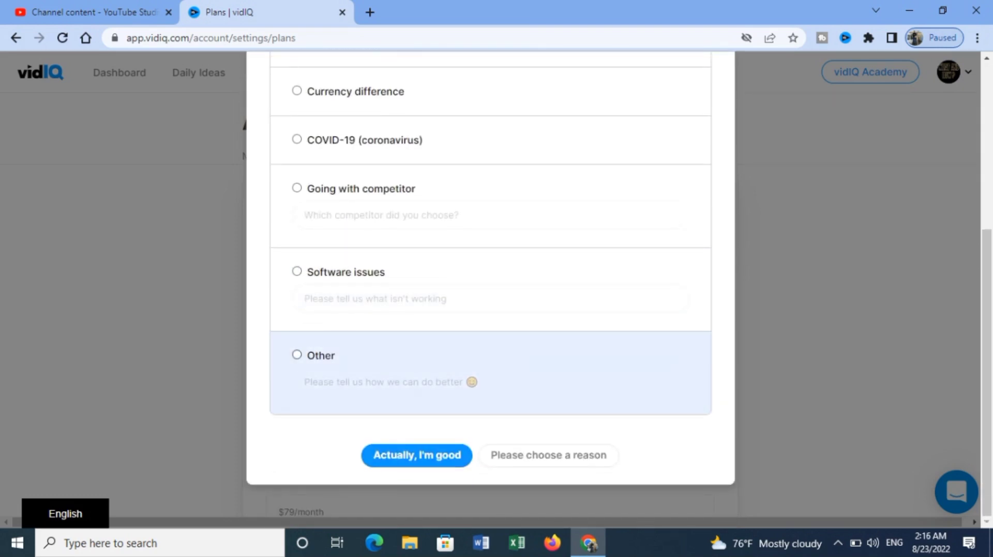
pyautogui.click(297, 354)
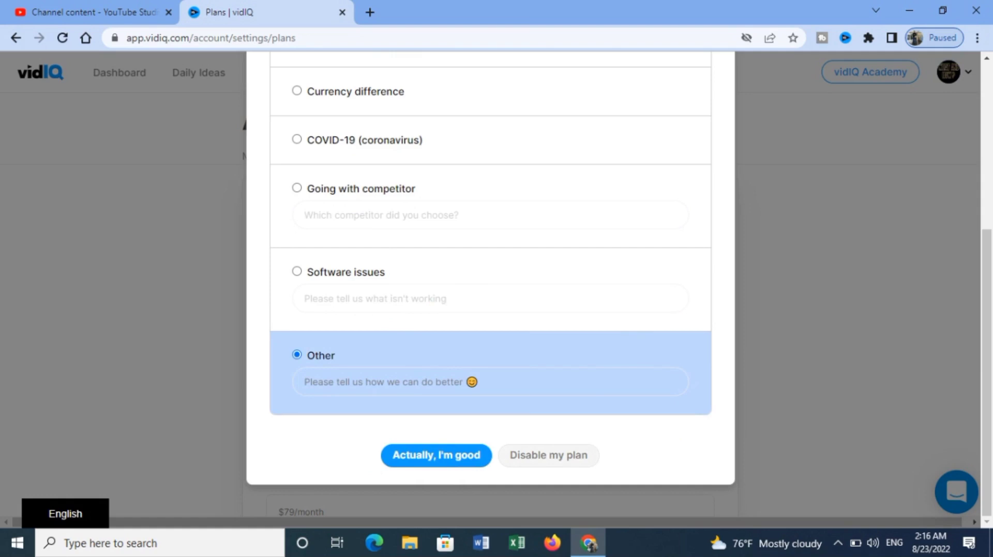
pyautogui.click(548, 455)
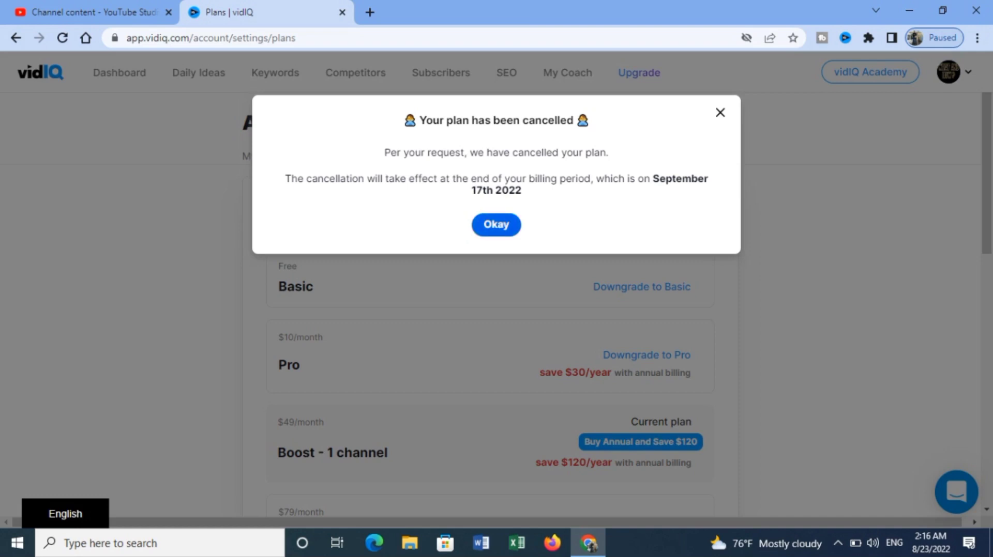
pyautogui.click(496, 224)
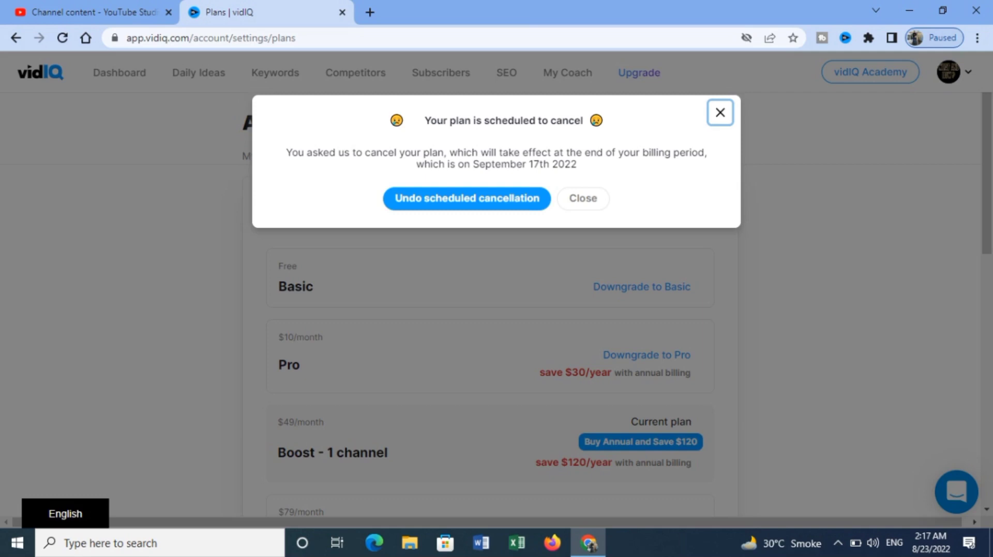
pyautogui.click(582, 199)
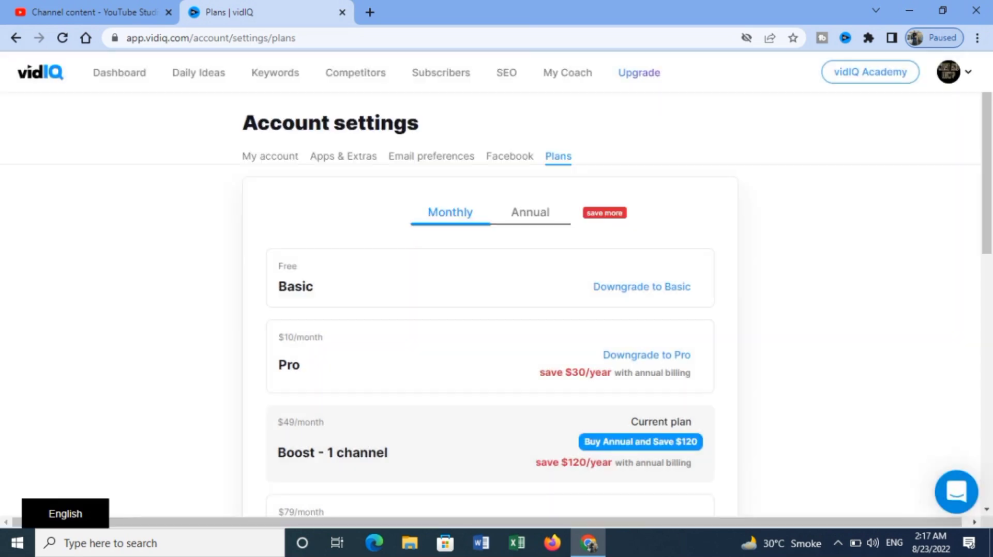
pyautogui.scroll(-10, 490, 298)
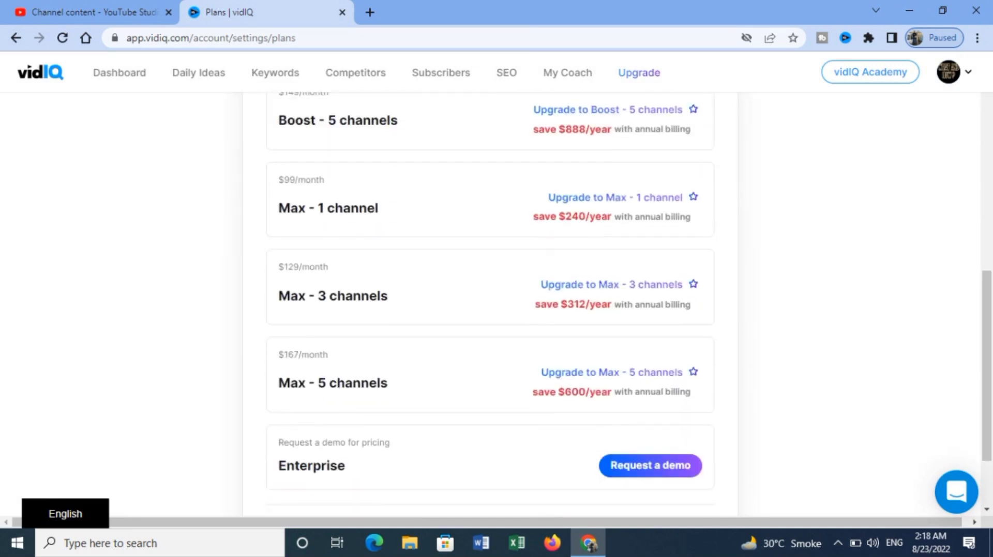
pyautogui.scroll(10, 490, 298)
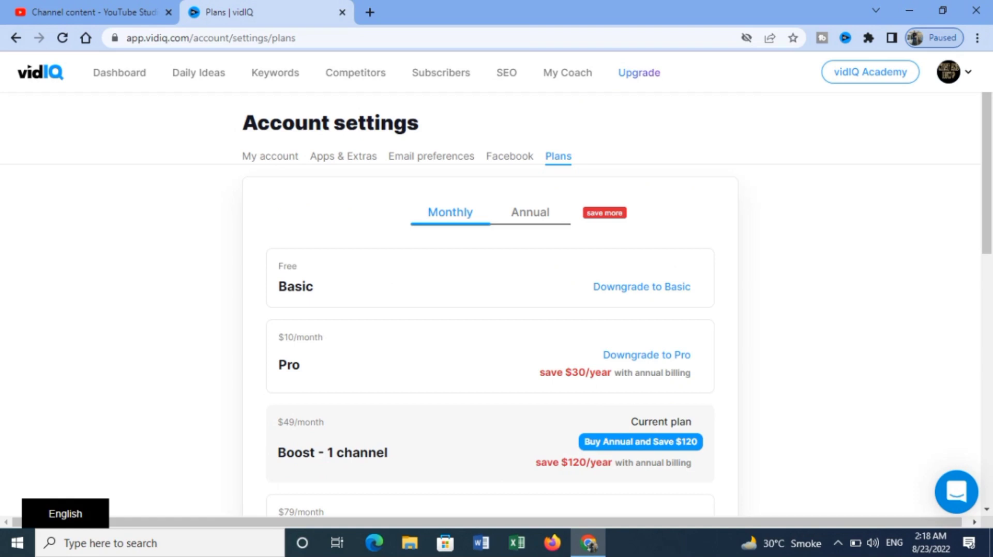
pyautogui.scroll(-10, 490, 298)
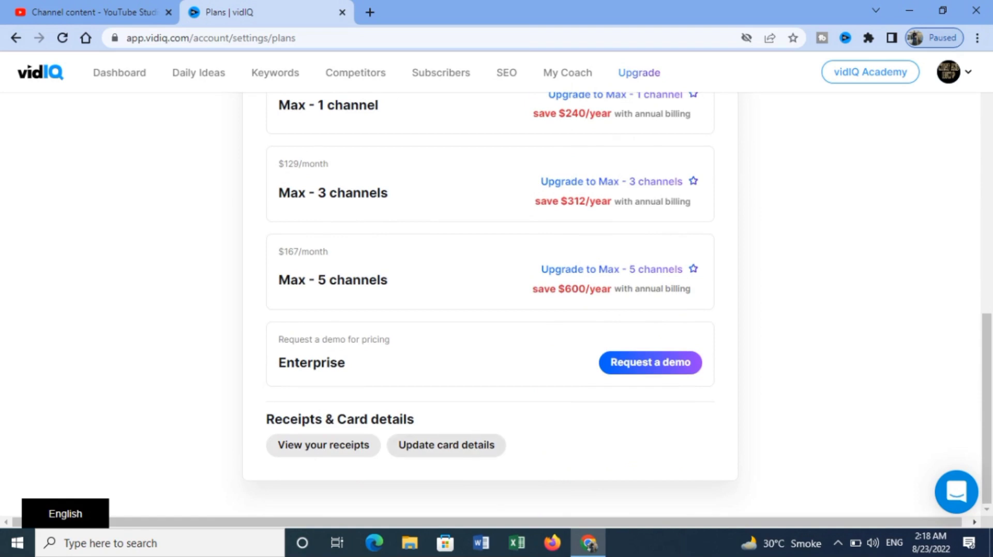
pyautogui.scroll(10, 490, 298)
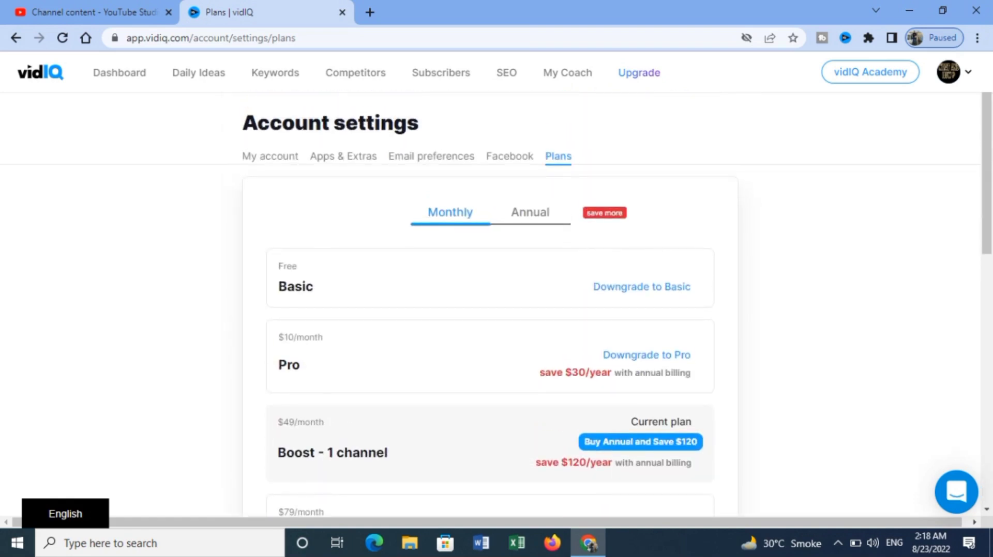